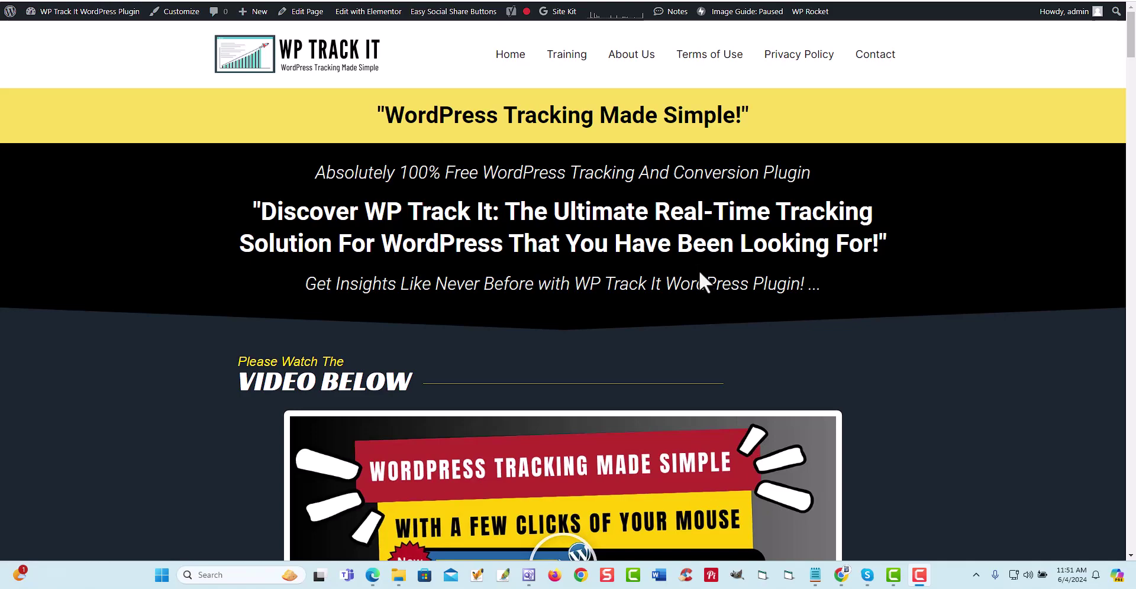
Browse the WP Track It plugin training page, then return to the WP Track It home page
scroll(700, 271, "down", 10)
scroll(698, 274, "down", 20)
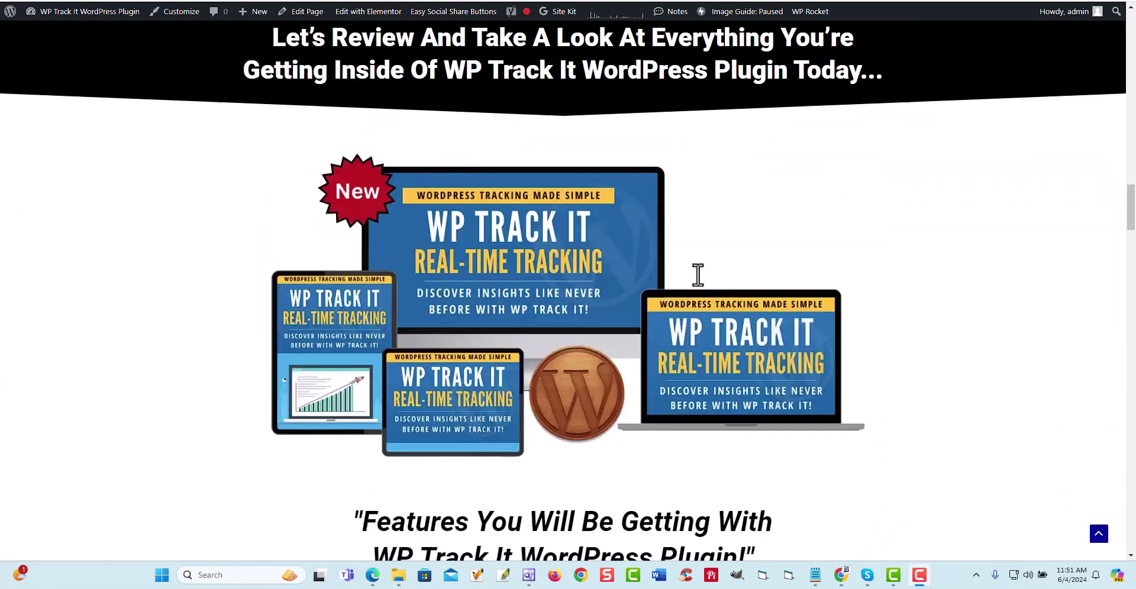
scroll(698, 274, "down", 10)
scroll(1109, 213, "up", 7)
left_click_drag(1132, 222, 1132, 29)
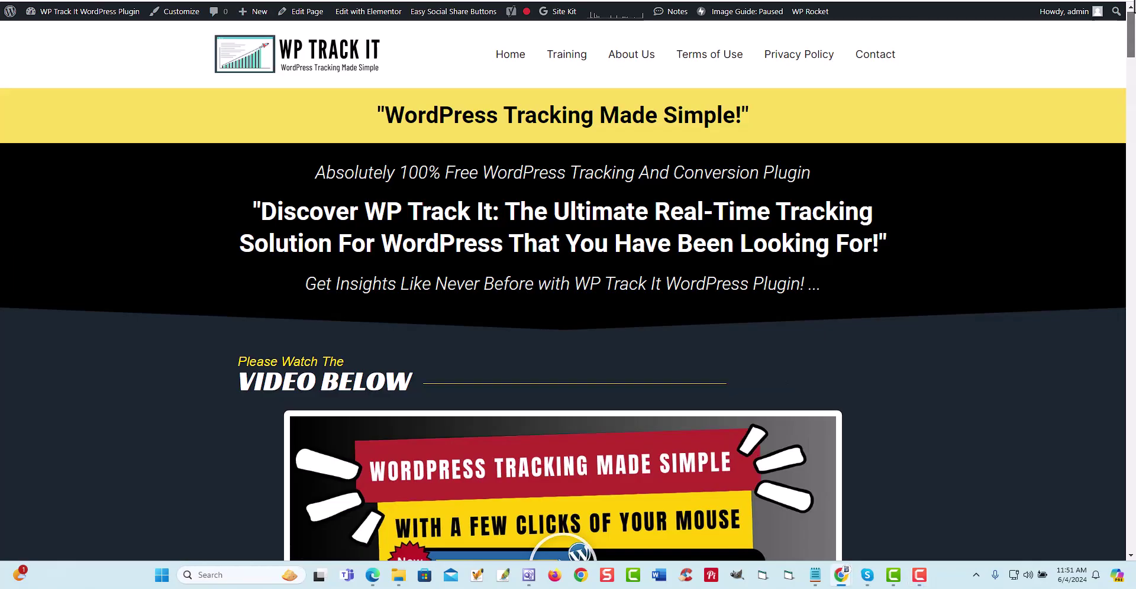
scroll(1033, 61, "down", 5)
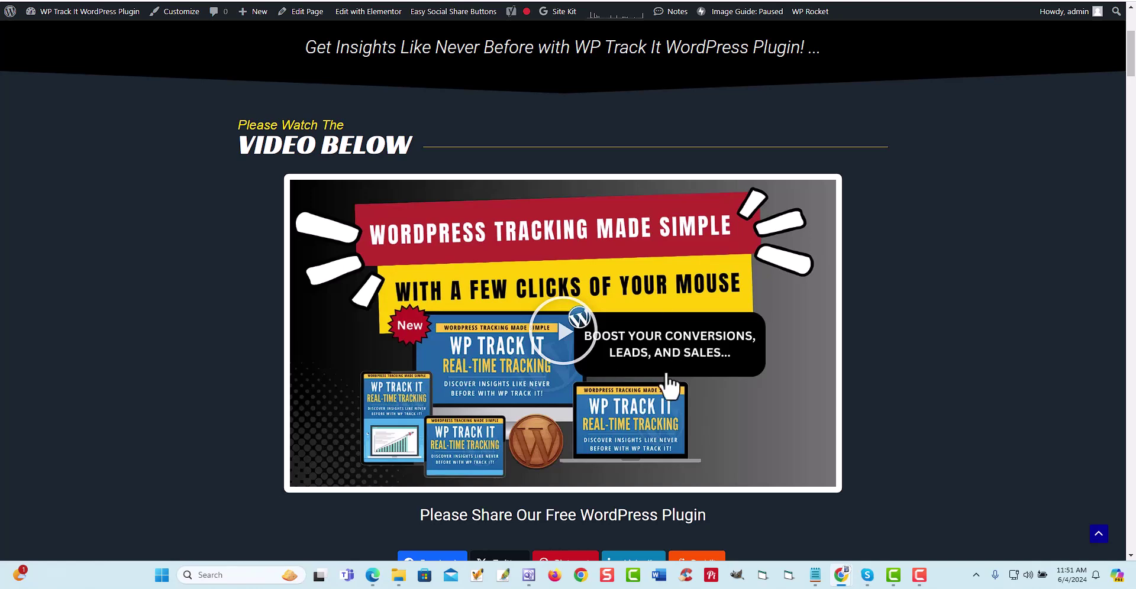
scroll(669, 387, "up", 4)
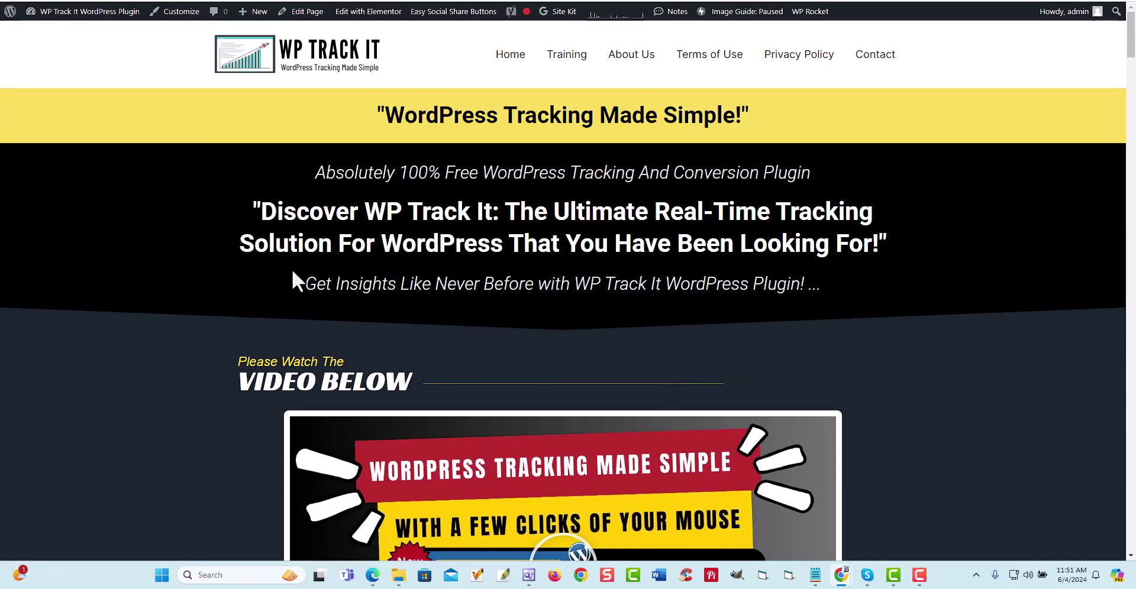
left_click(567, 59)
scroll(603, 281, "down", 8)
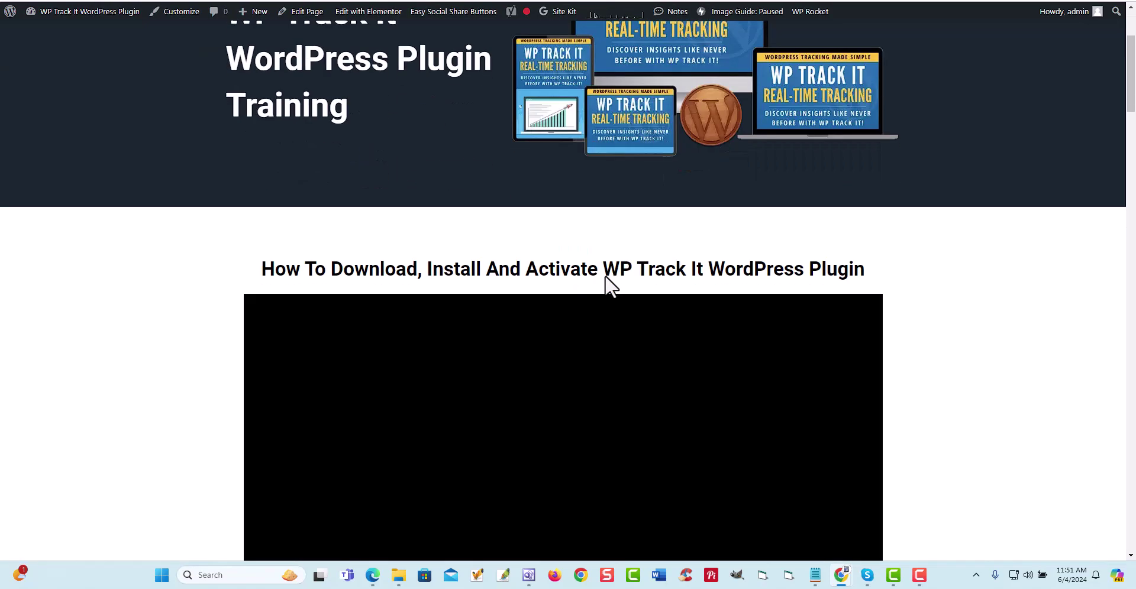
scroll(604, 275, "up", 7)
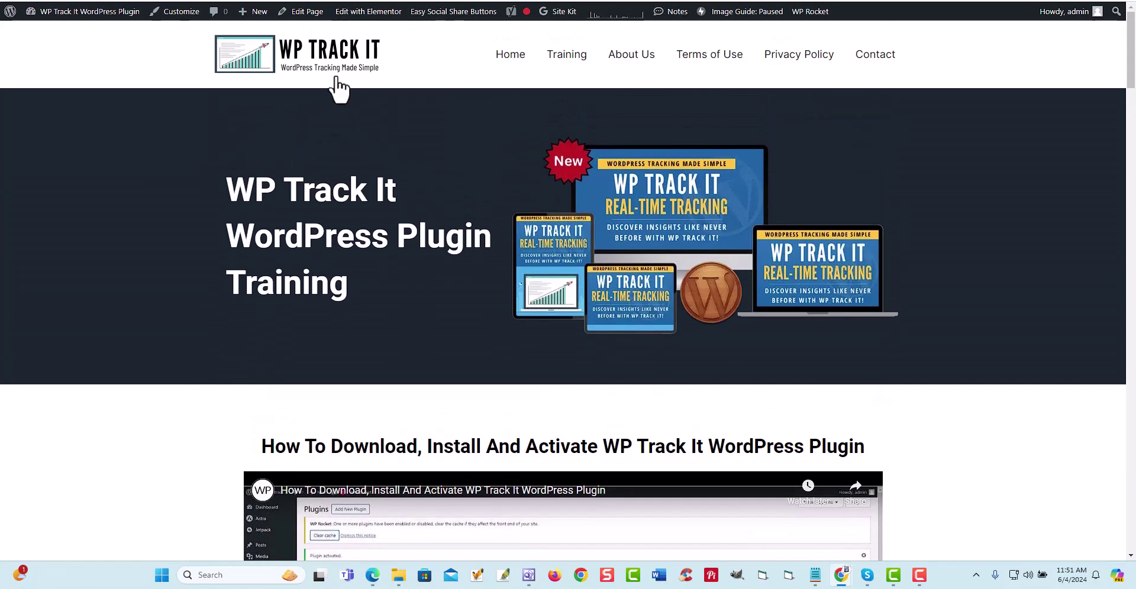
left_click(336, 77)
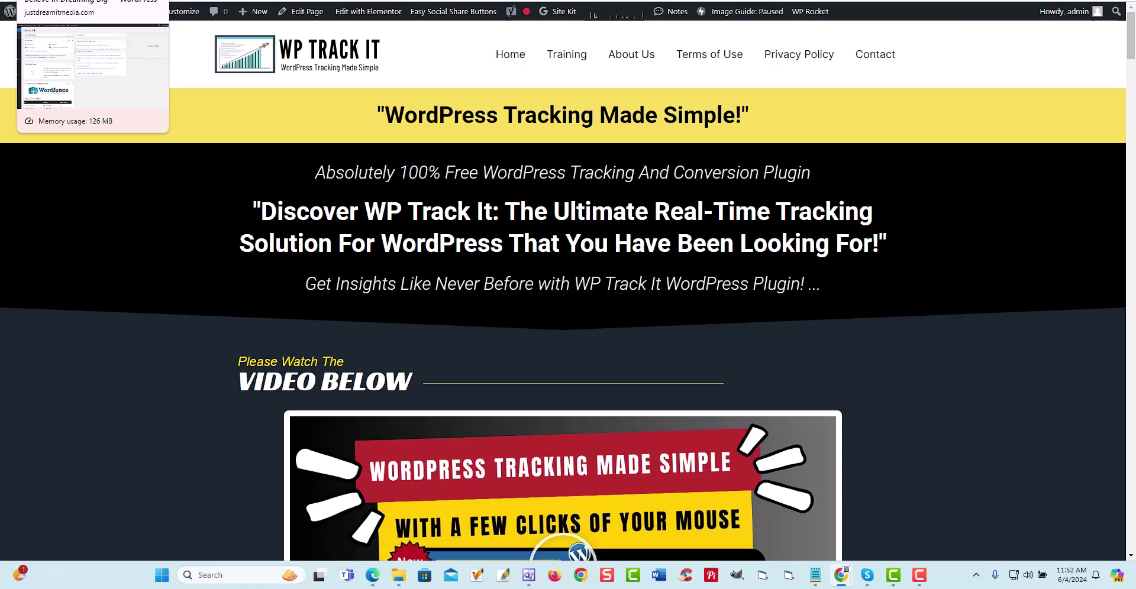
Go to WP Track It's Affiliate Link Tracking settings, showing the existing google.com tracked URL
scroll(591, 367, "down", 2)
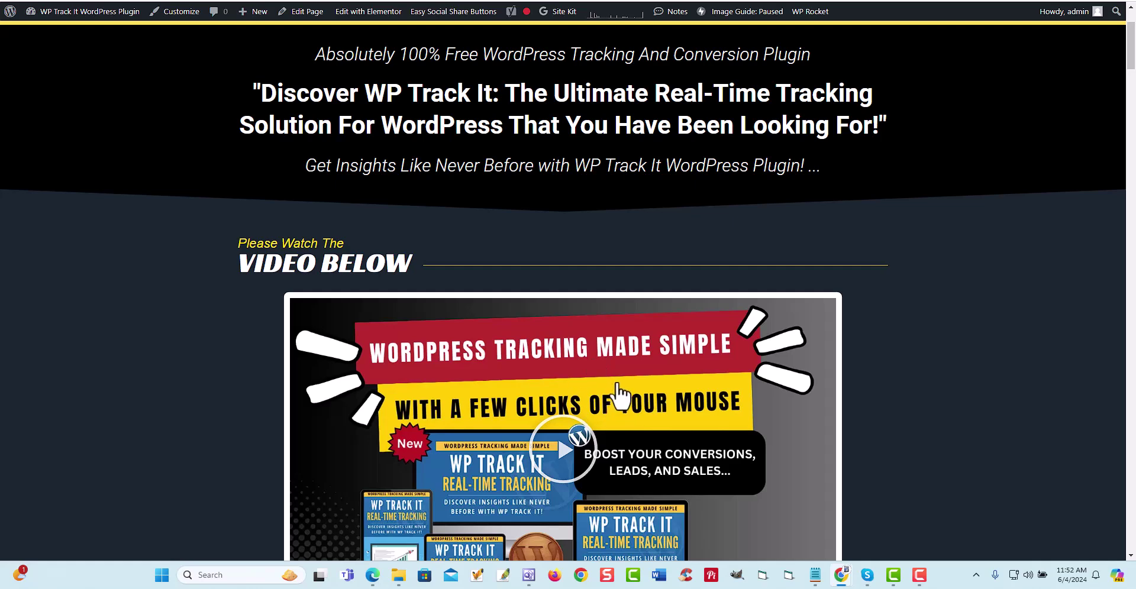
scroll(617, 394, "up", 2)
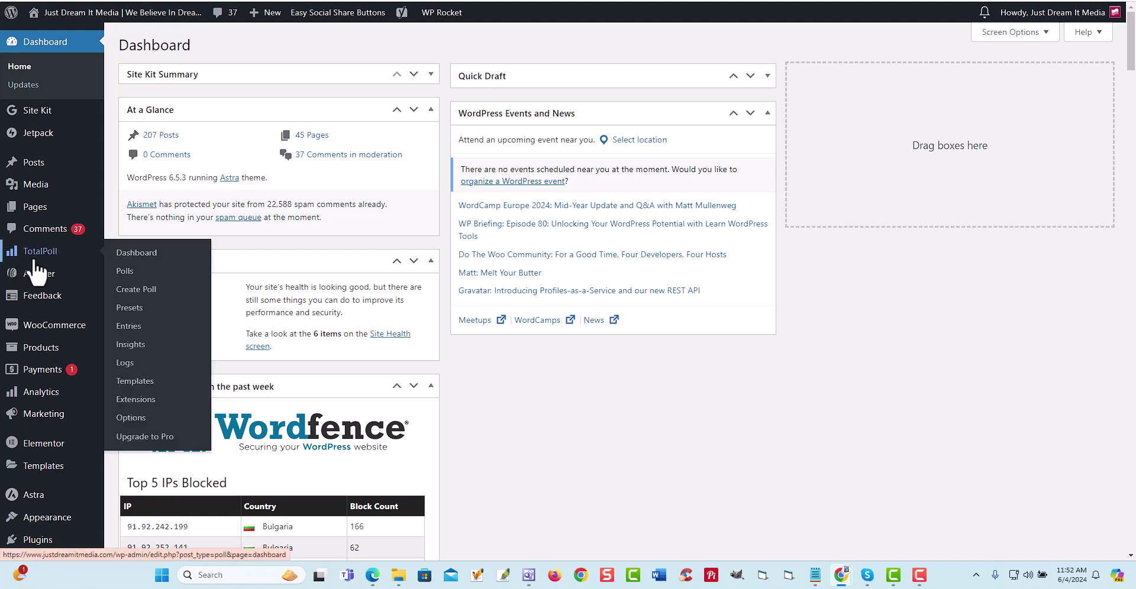
scroll(35, 269, "down", 5)
mouse_move(34, 265)
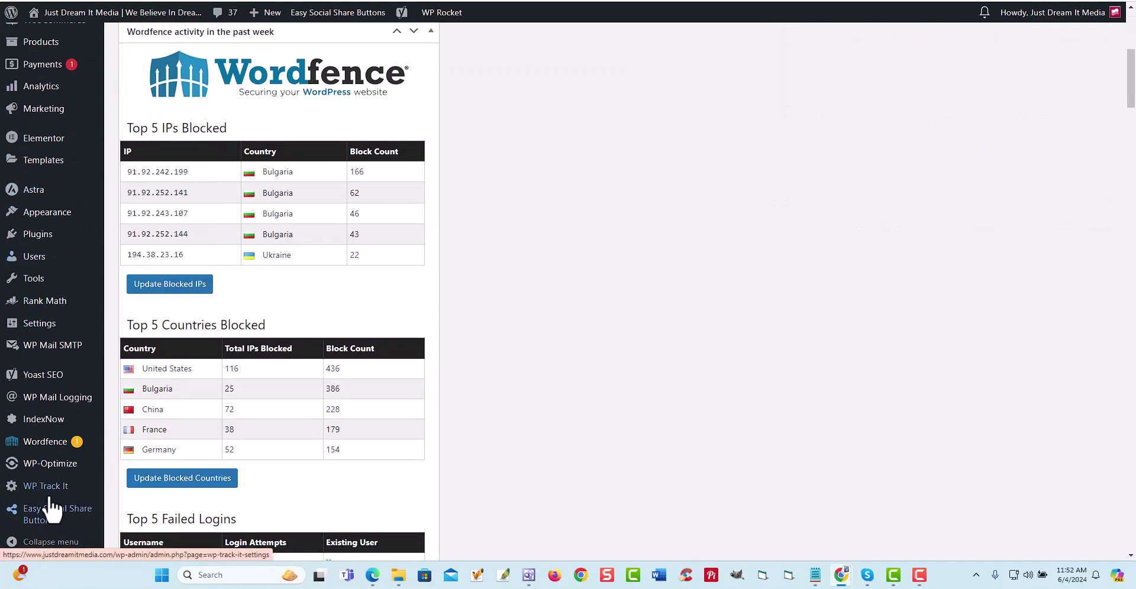
mouse_move(53, 496)
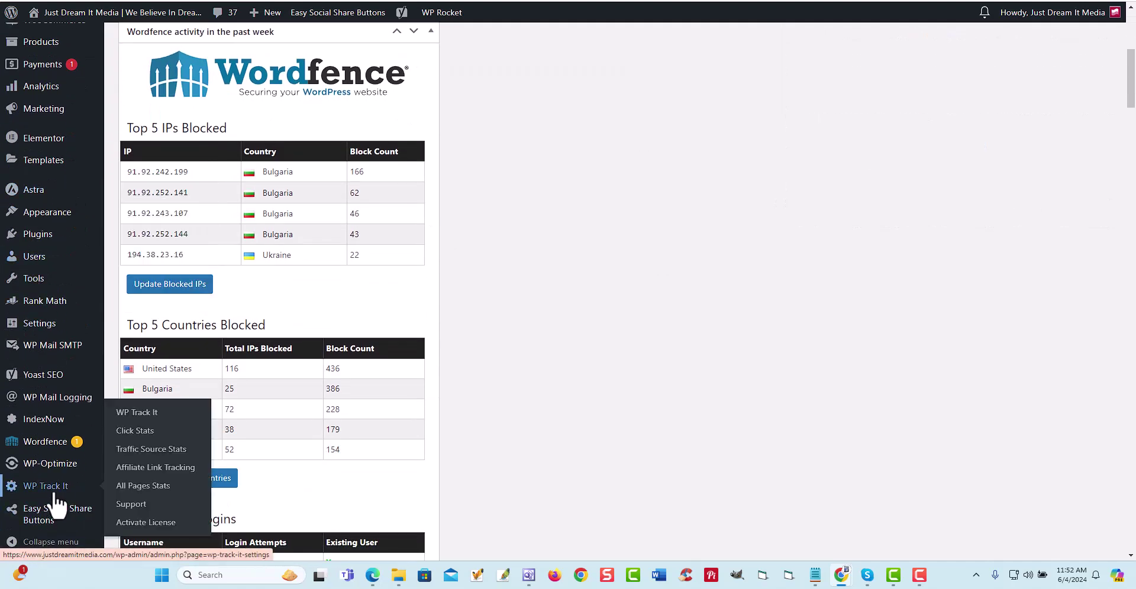
left_click(155, 473)
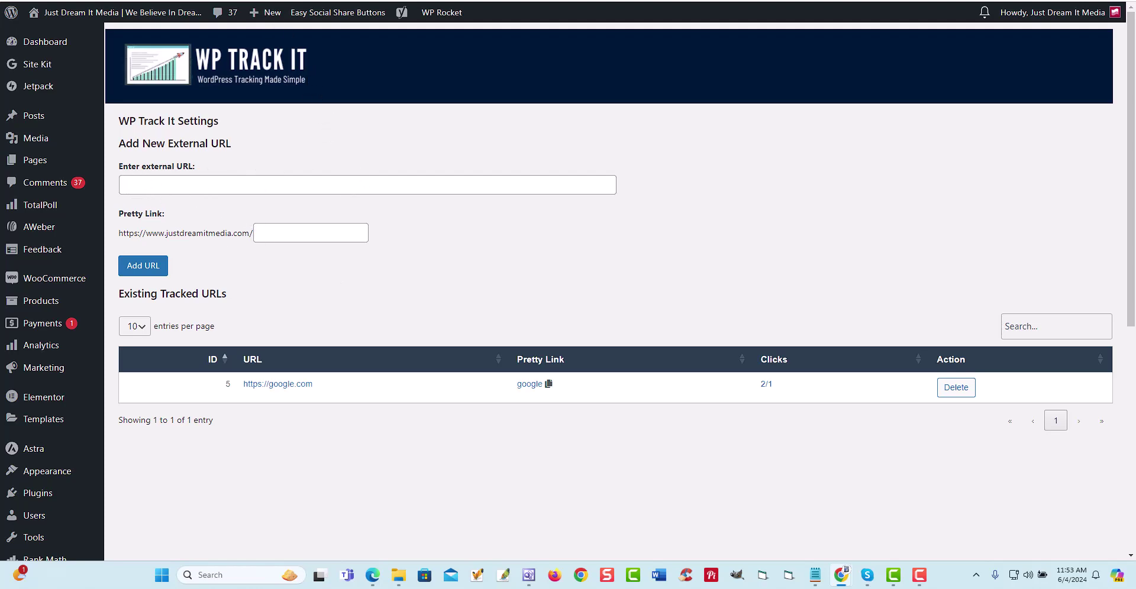
left_click(255, 2)
right_click(231, 1)
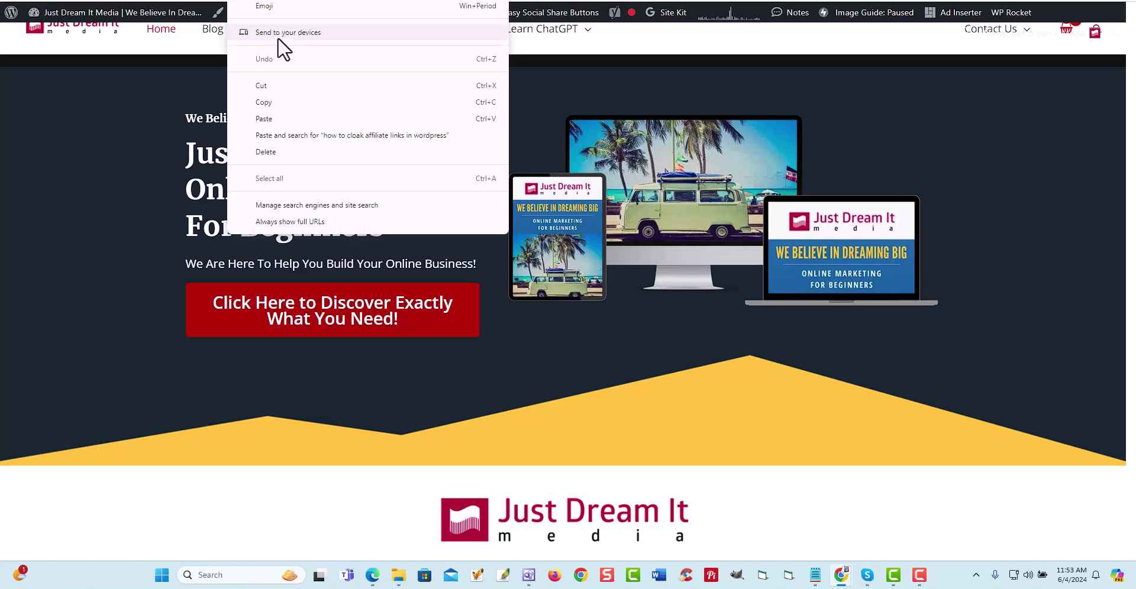
left_click(295, 104)
key("ctrl+Tab")
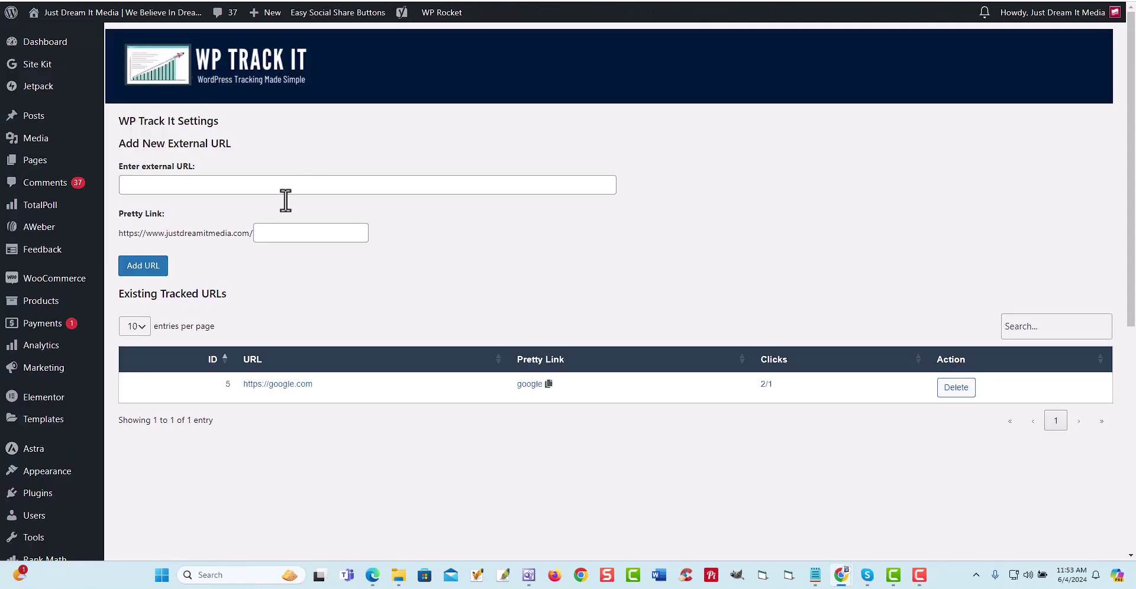
Paste the homepage URL as the external URL and enter 'makemoney' as the Pretty Link
left_click(229, 192)
key("ctrl+v")
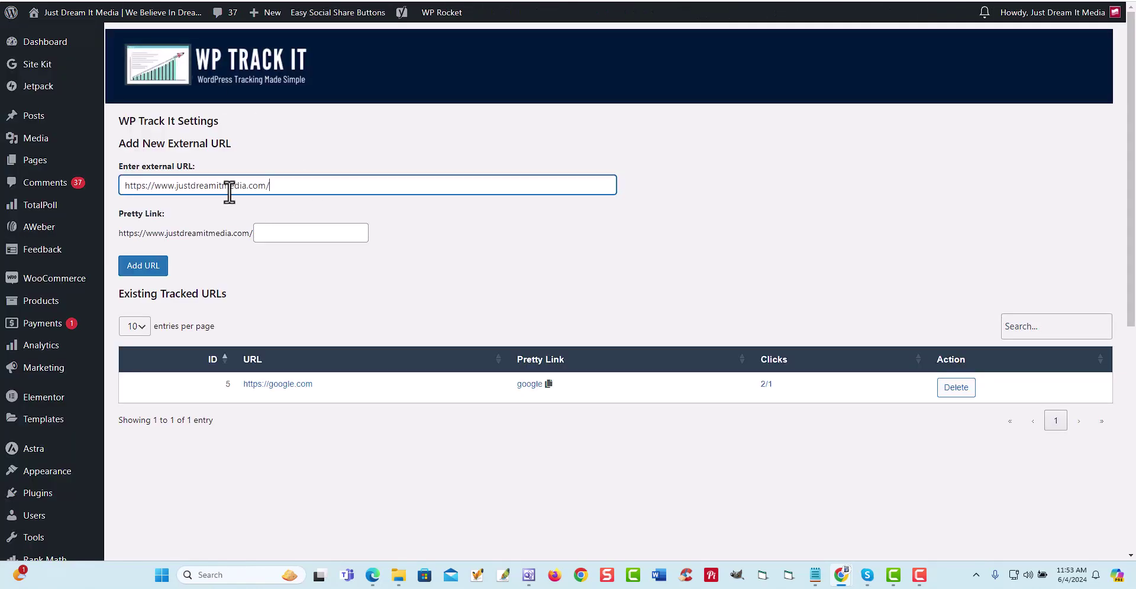
left_click(281, 236)
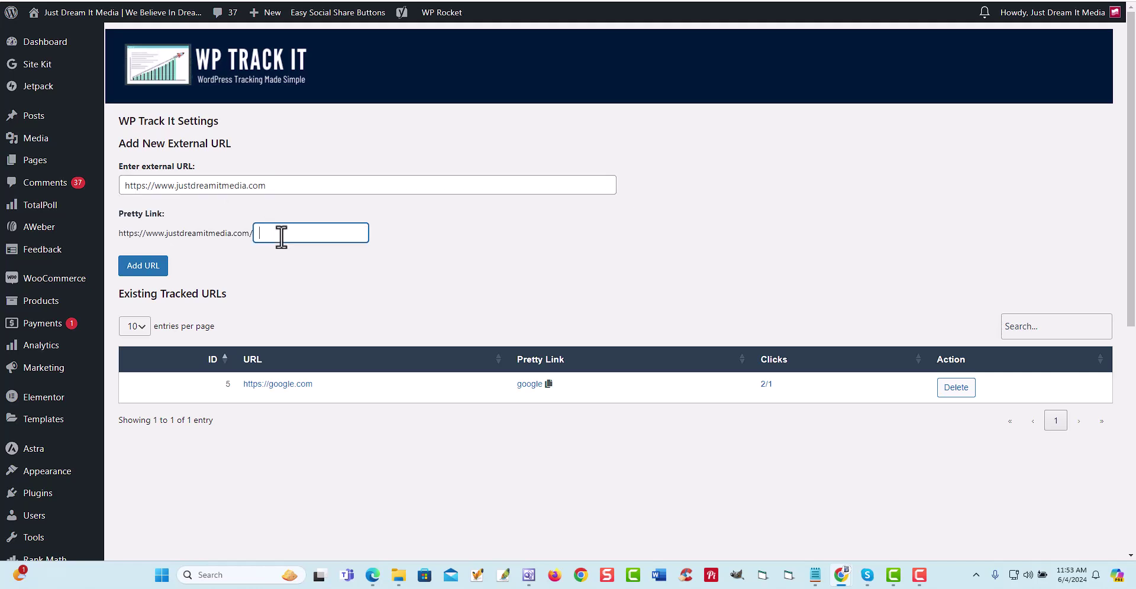
type("makemoney")
left_click(148, 268)
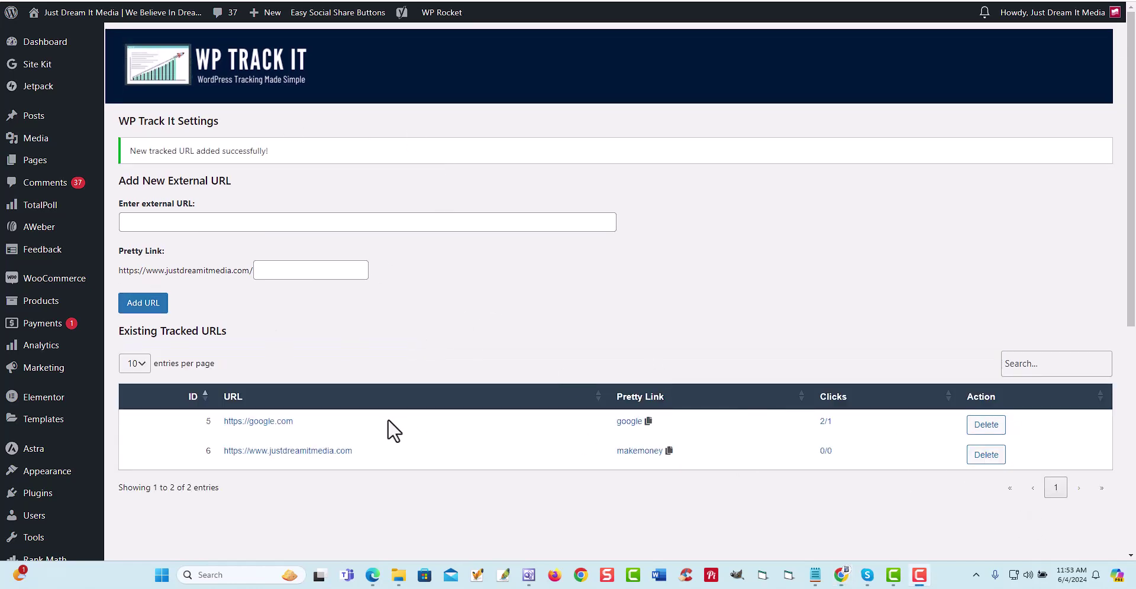
left_click(667, 453)
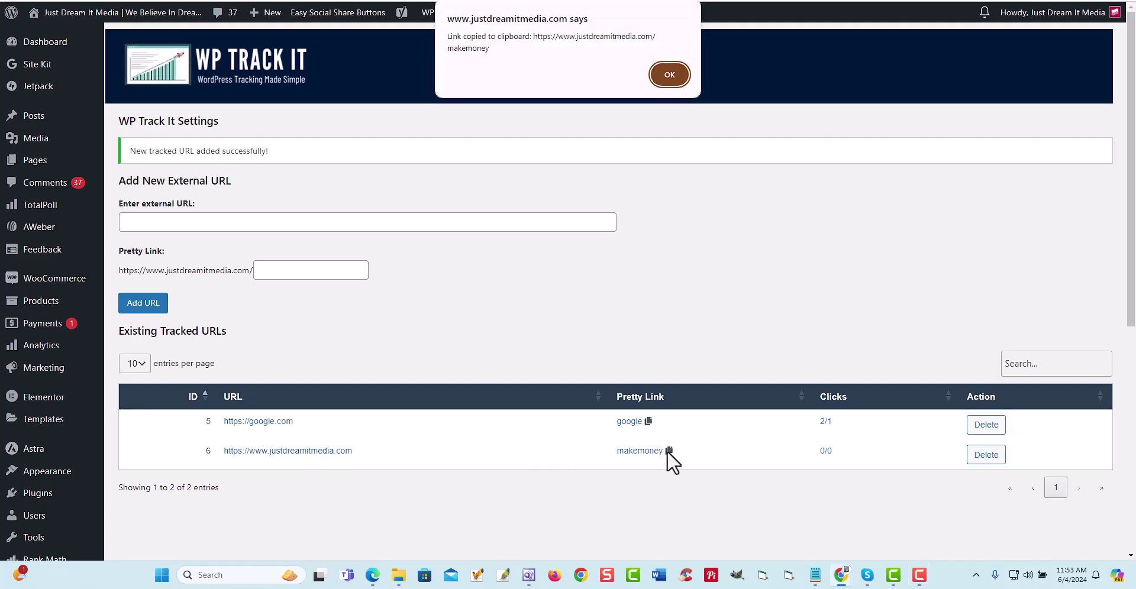
left_click(667, 71)
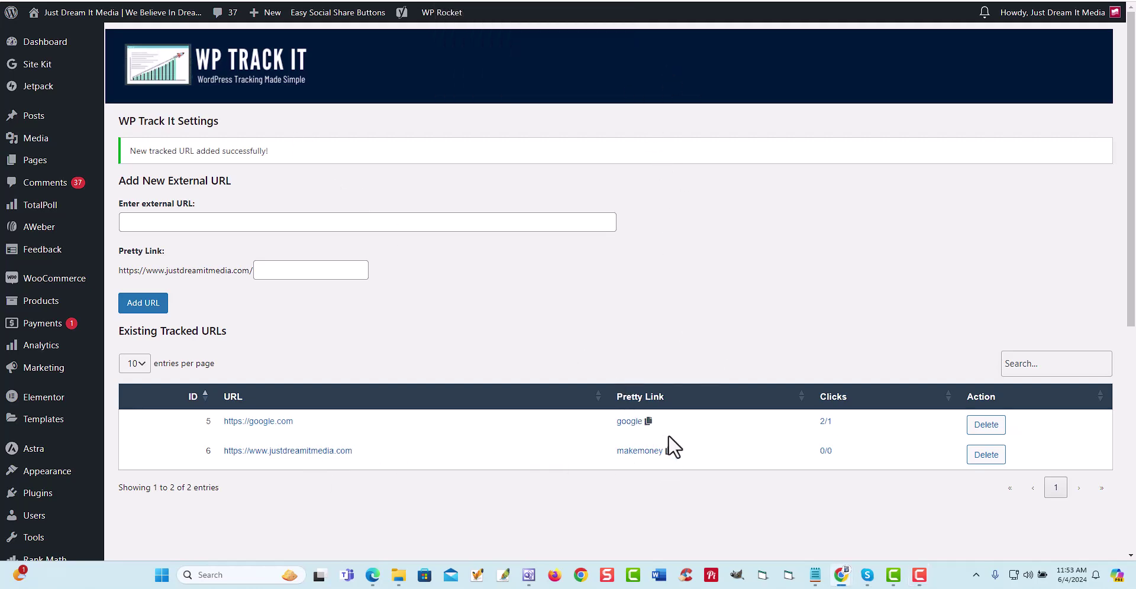
left_click(667, 452)
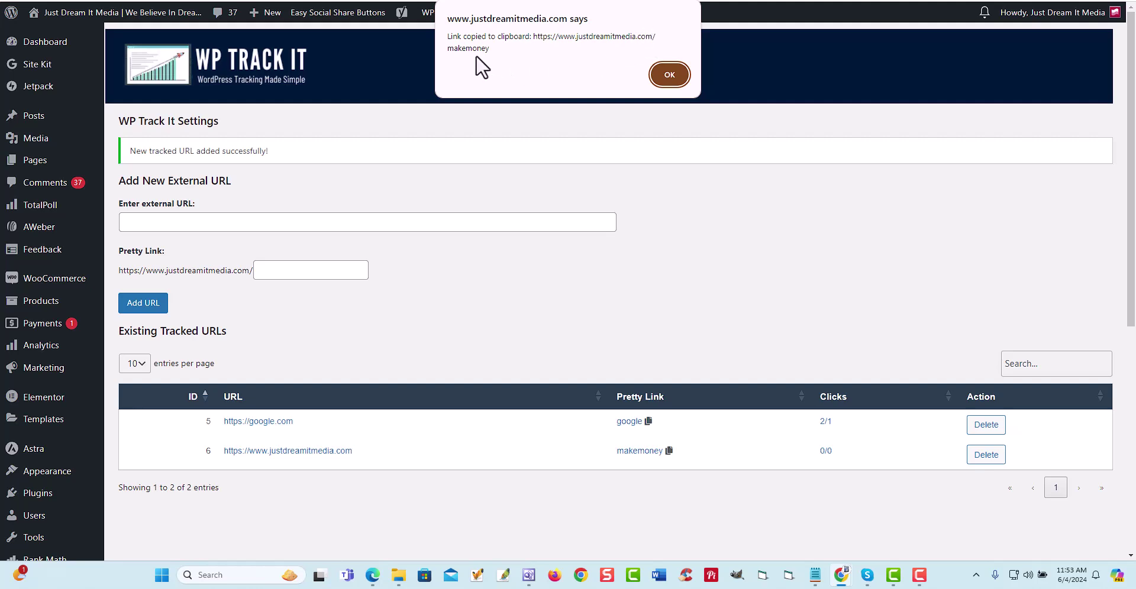
Test the copied makemoney pretty link in a new tab, then close it to return to WP Track It
left_click(667, 76)
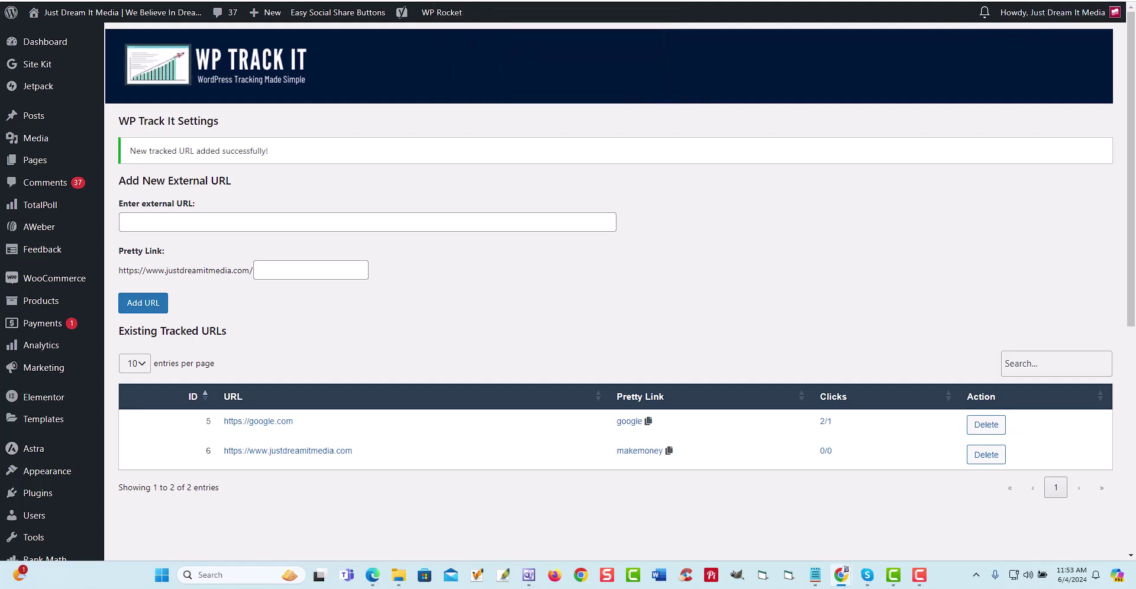
key("ctrl+t")
key("ctrl+v")
key("Return")
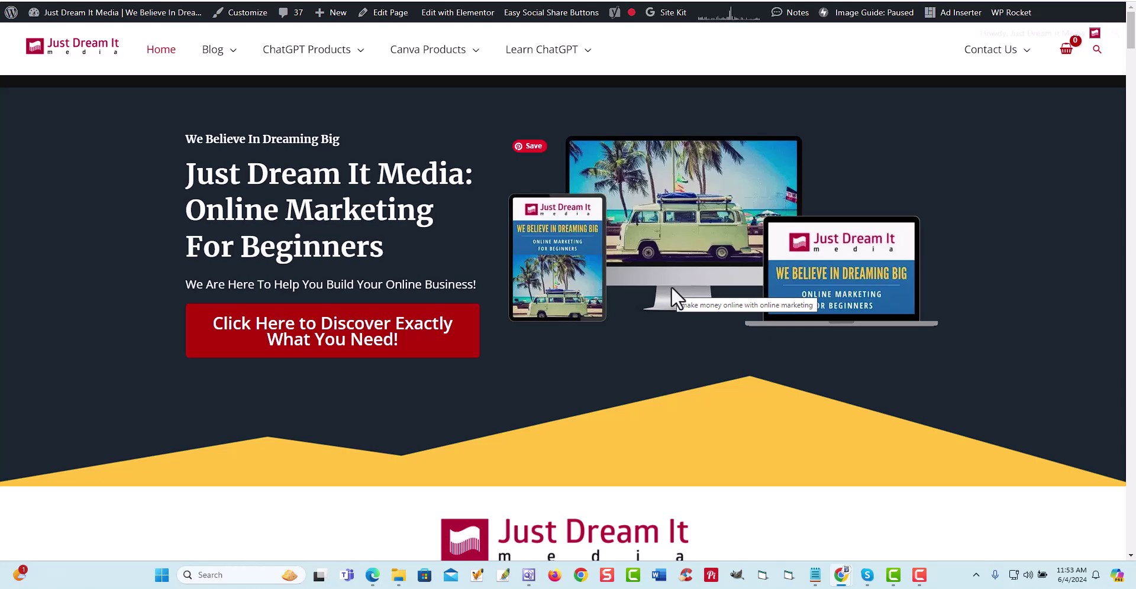
key("ctrl+w")
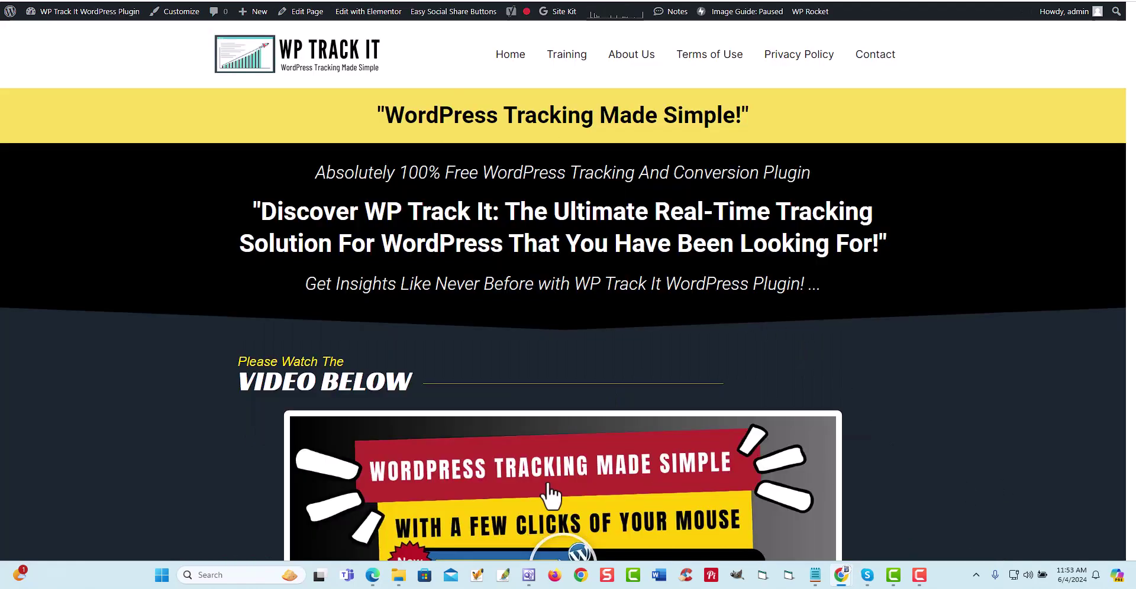
scroll(626, 486, "down", 3)
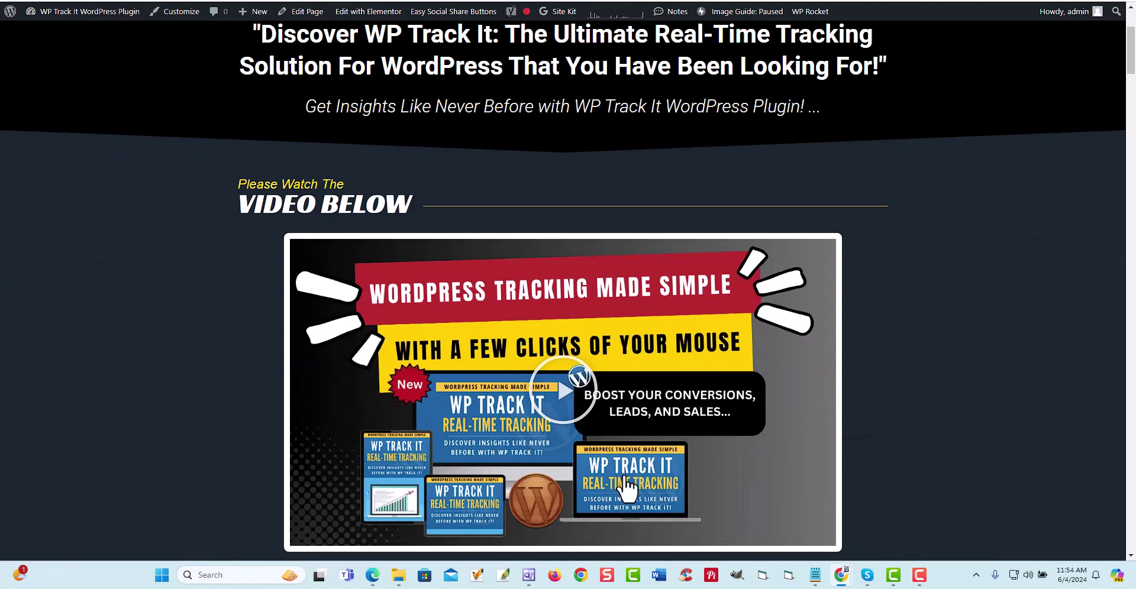
scroll(626, 487, "down", 5)
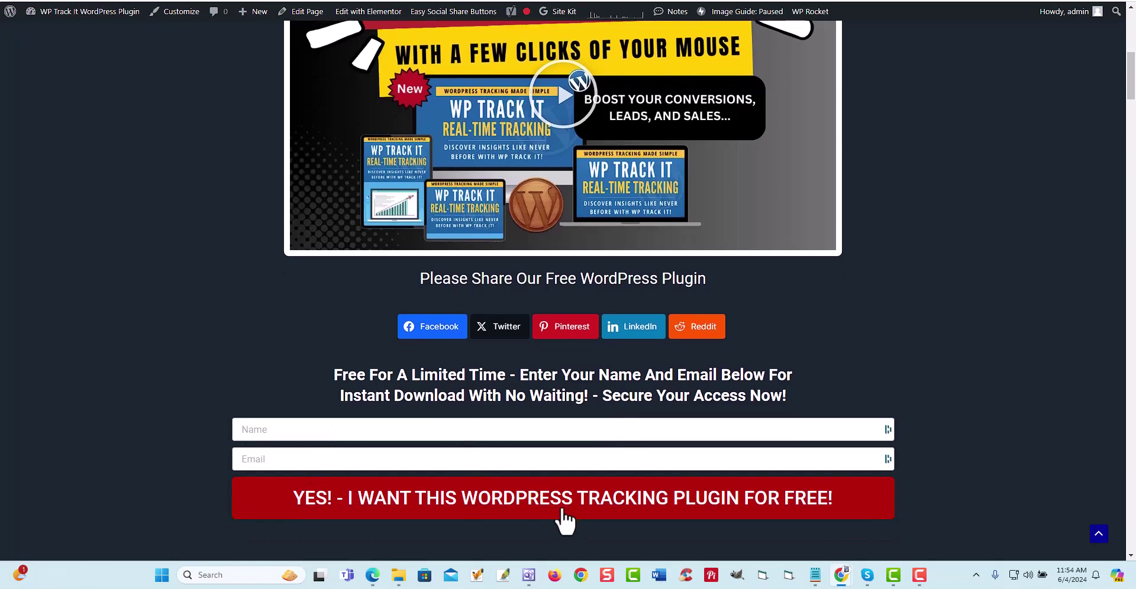
scroll(754, 467, "up", 8)
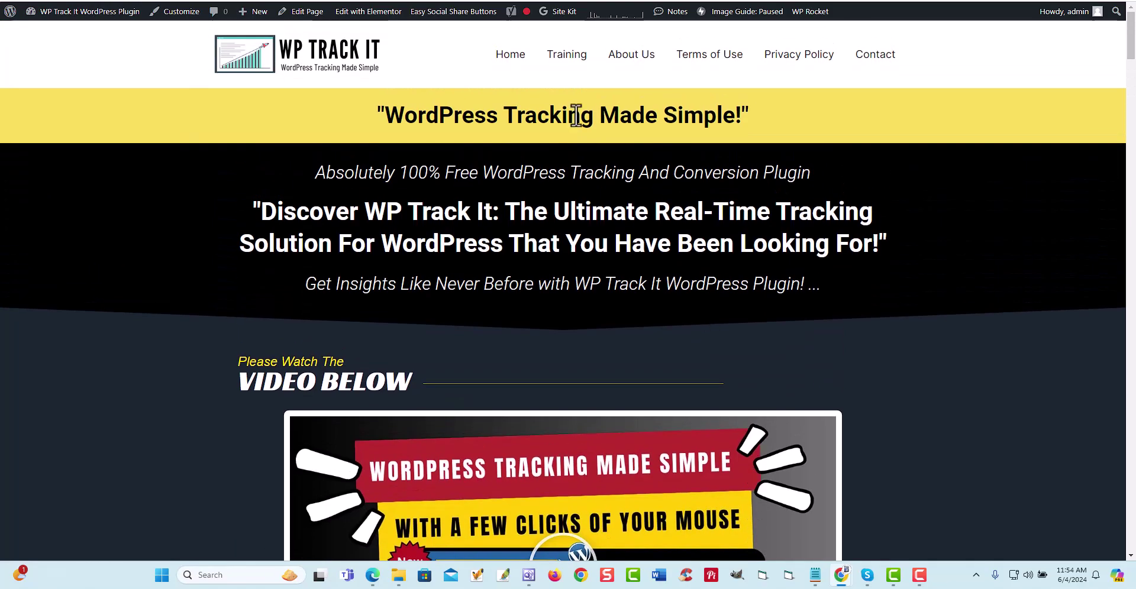